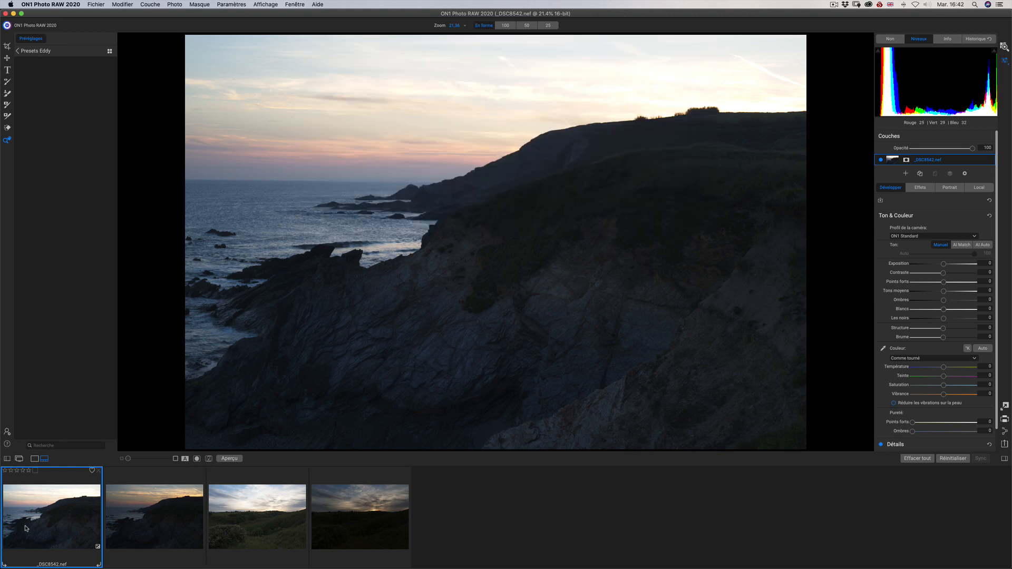
Step: Show _DSC8542.nef in the single-photo view and apply AI Auto tone and Auto colour to it
click(163, 490)
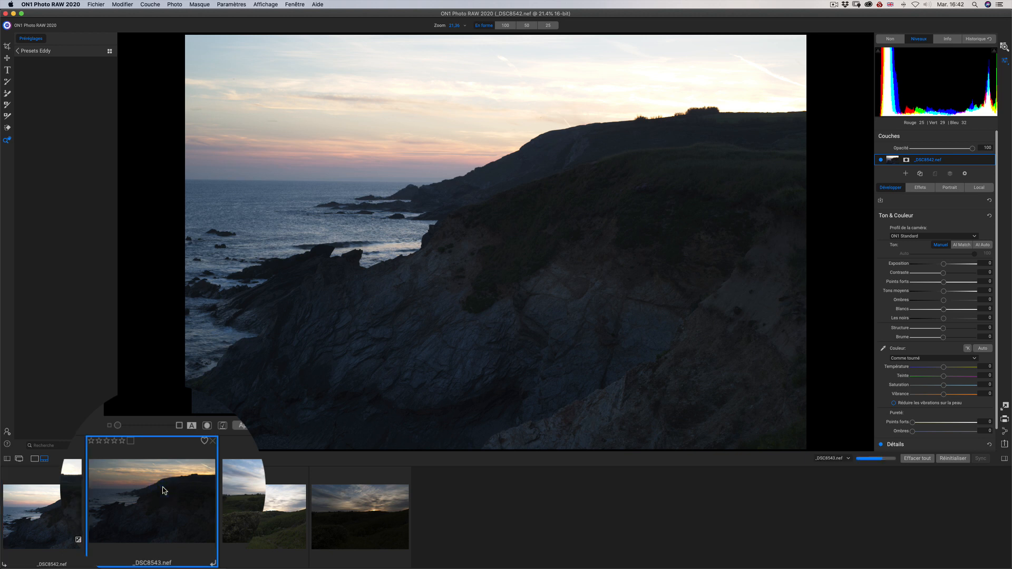
click(91, 496)
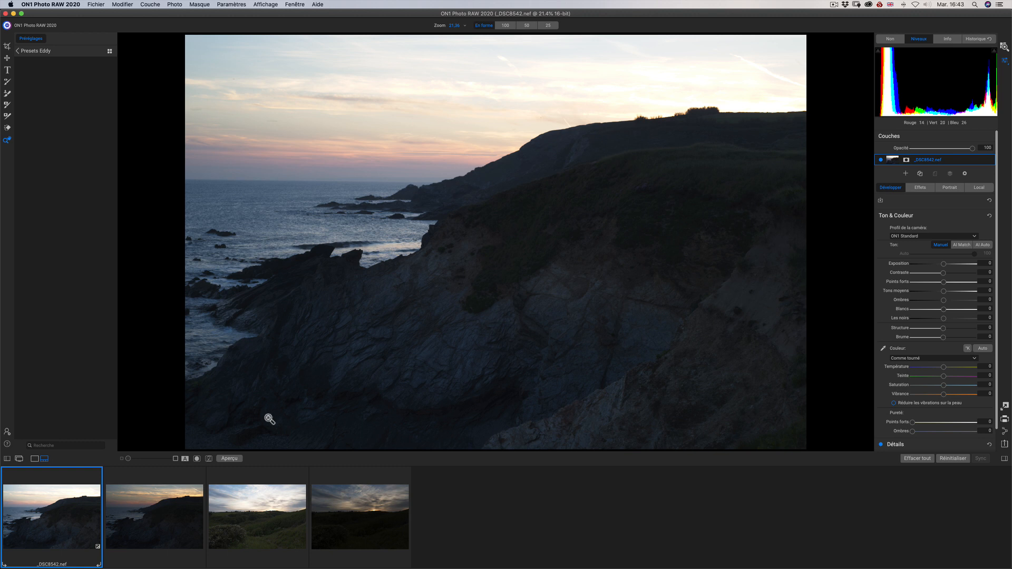
click(36, 460)
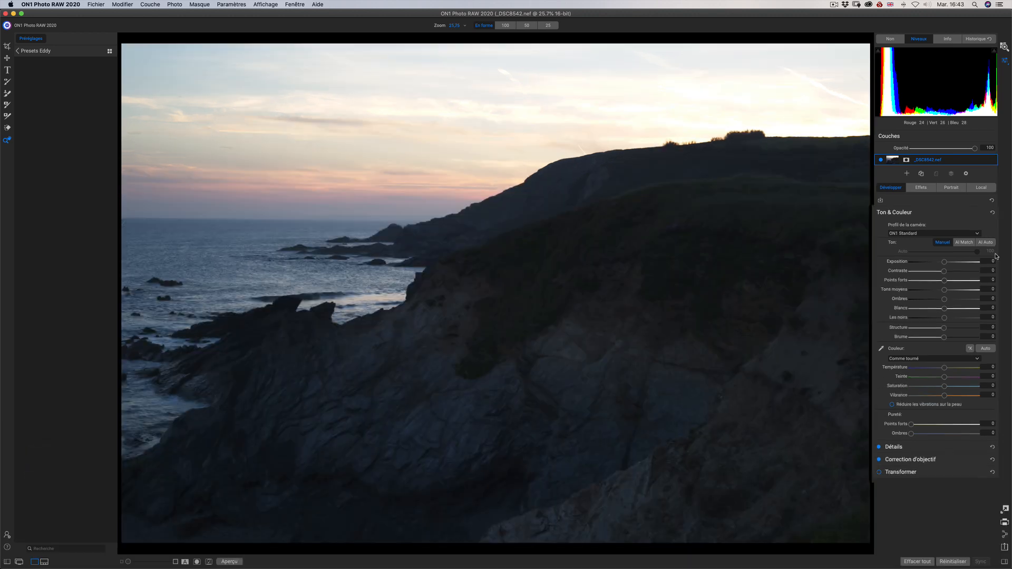
click(979, 215)
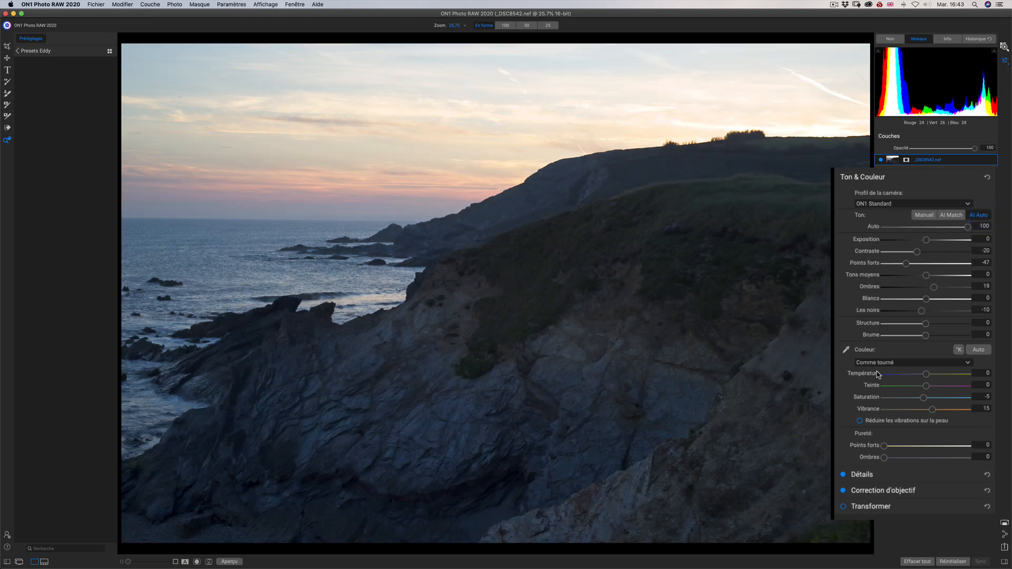
click(979, 350)
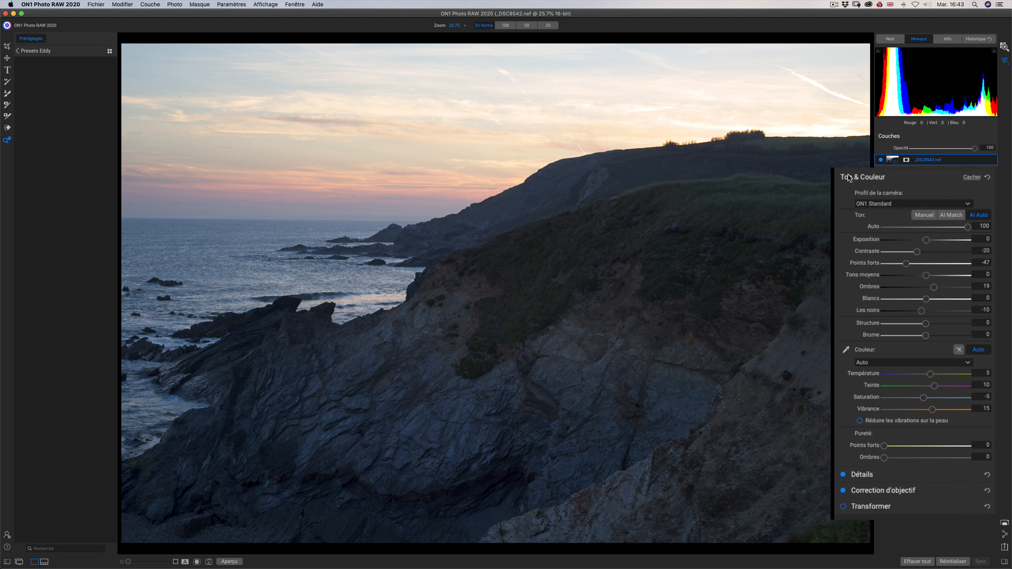
Step: Save the current Develop settings as a preset named "Preset 01" in the Presets Eddy category
click(880, 200)
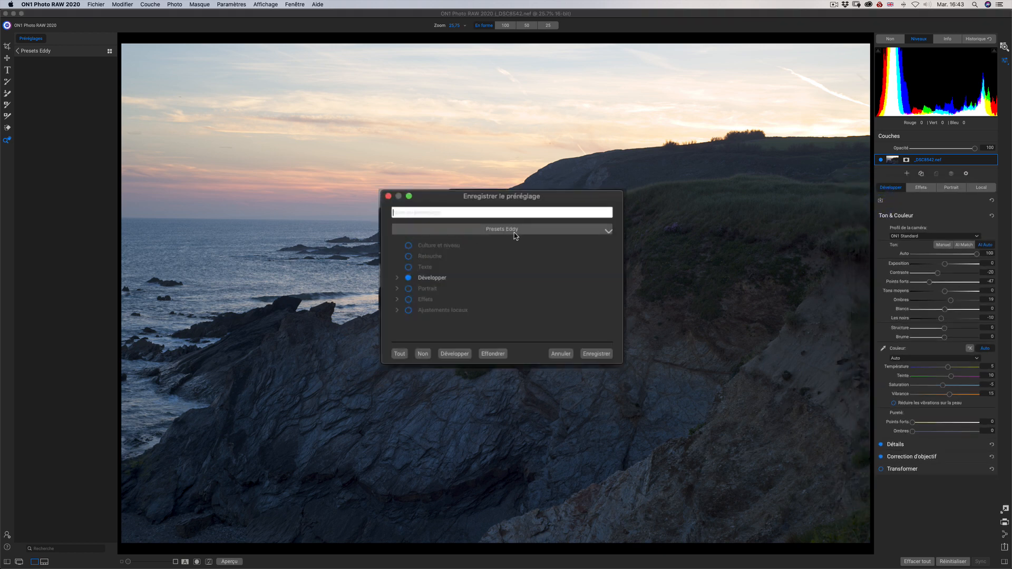
click(601, 232)
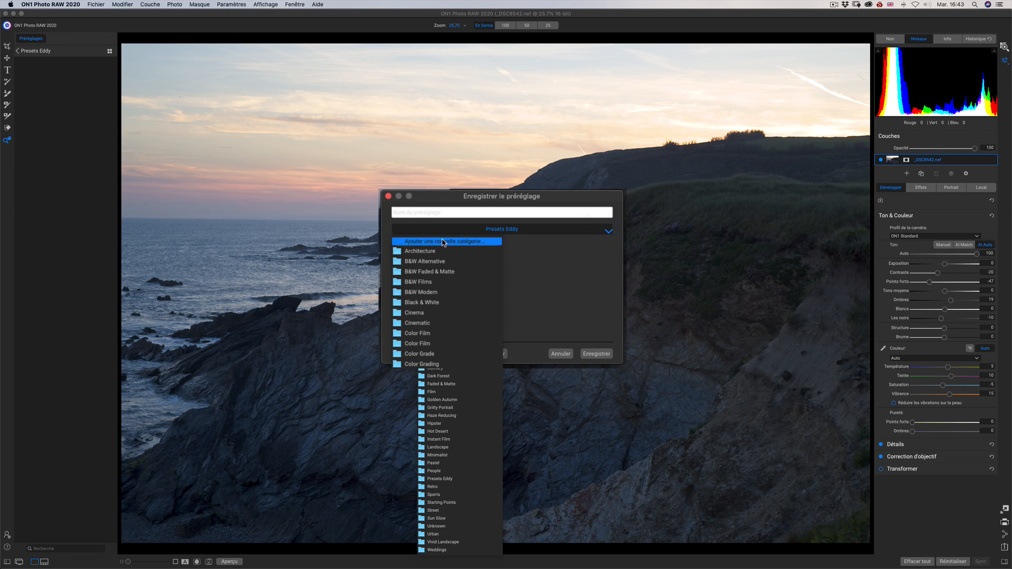
click(463, 212)
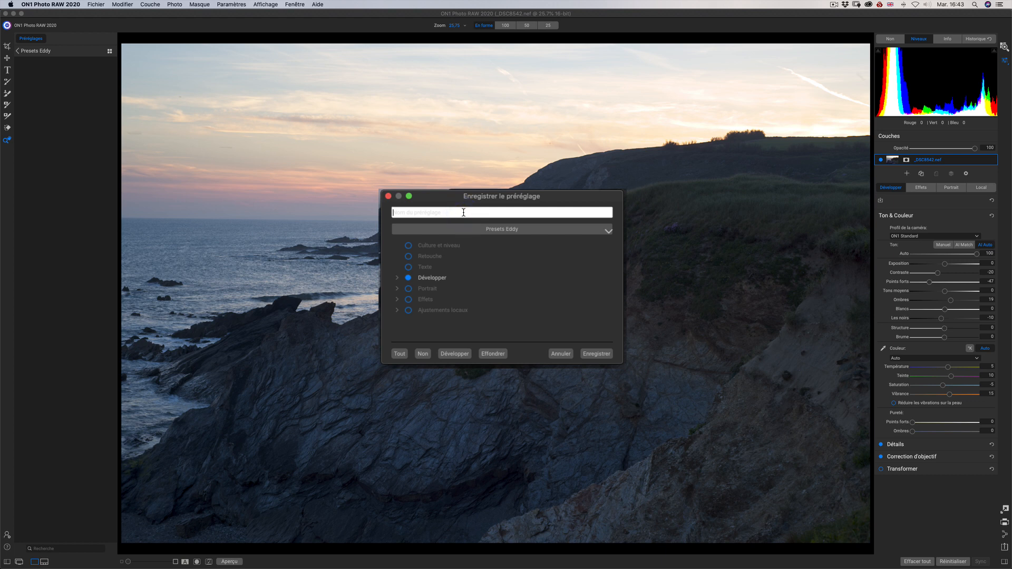
text(Preset 01)
click(597, 354)
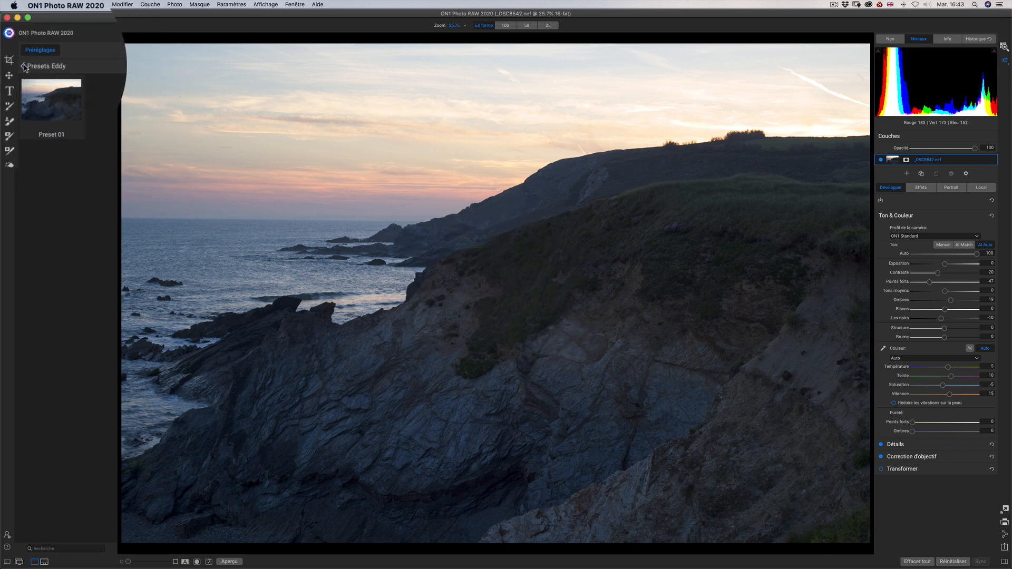
Step: Browse the list of preset categories and open Presets Eddy again
click(27, 67)
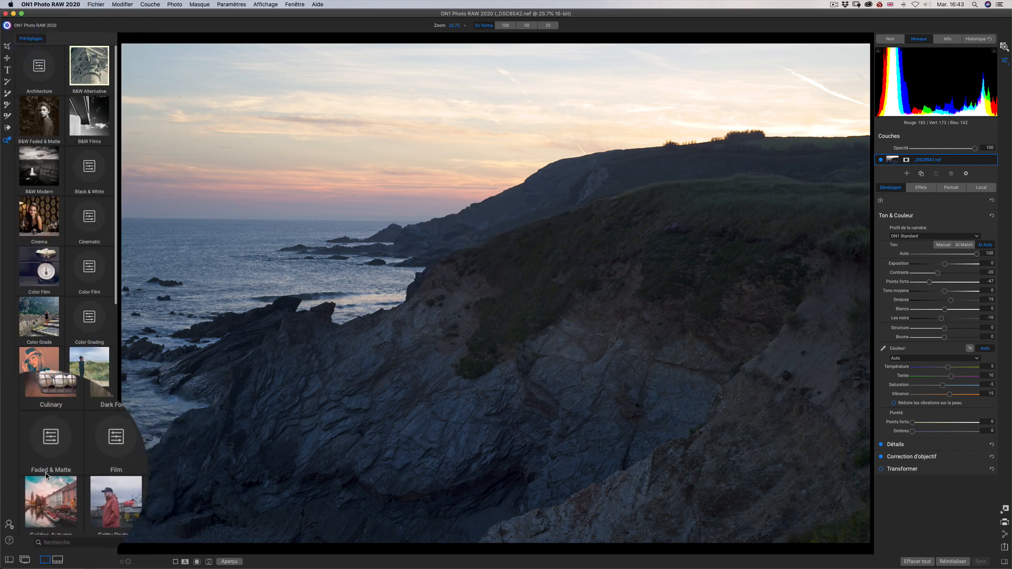
scroll(94, 368, down, 10)
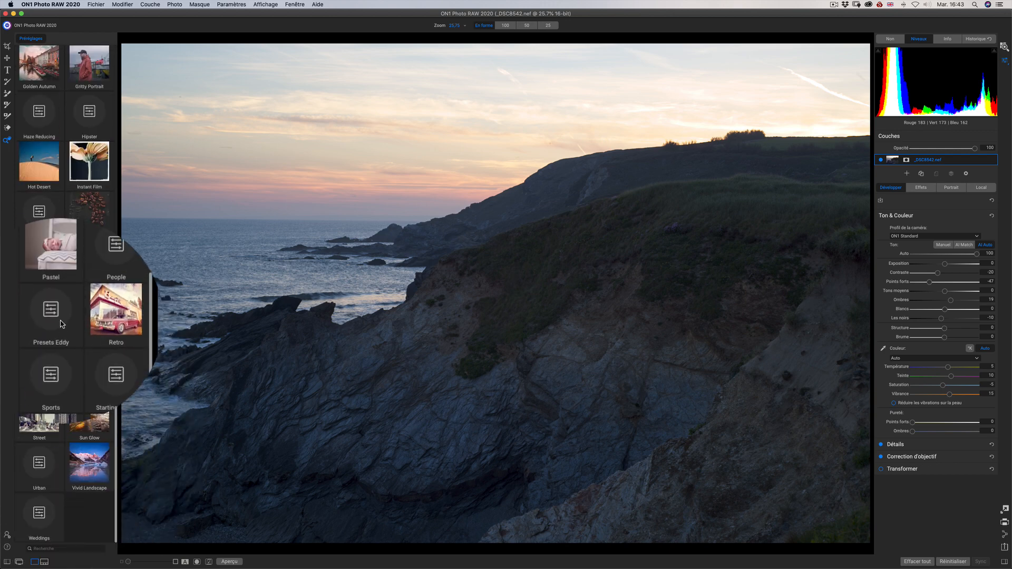
click(55, 312)
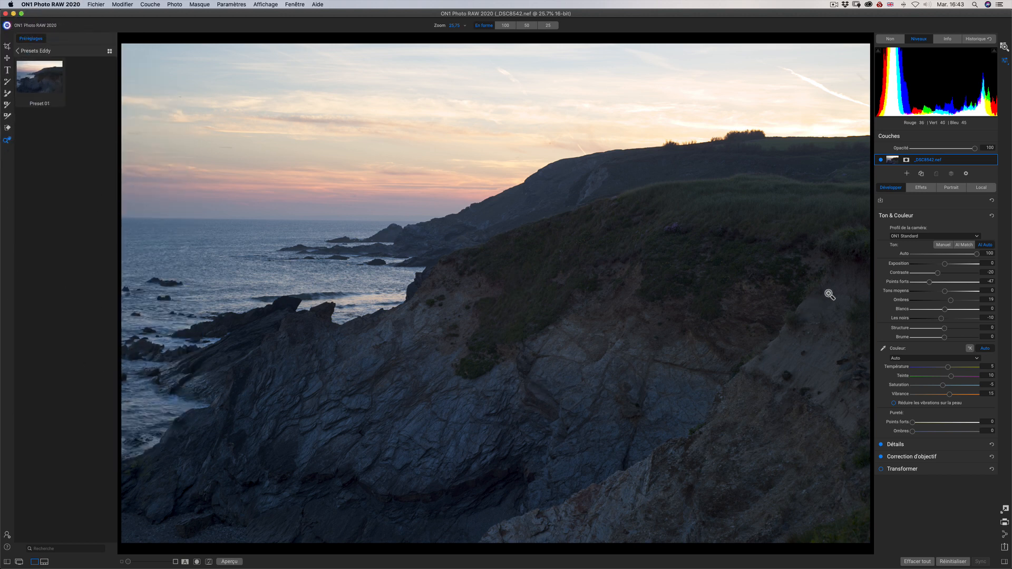
Step: Add _DSC8543.nef as a new layer above _DSC8542.nef and apply Preset 01 to it
click(907, 173)
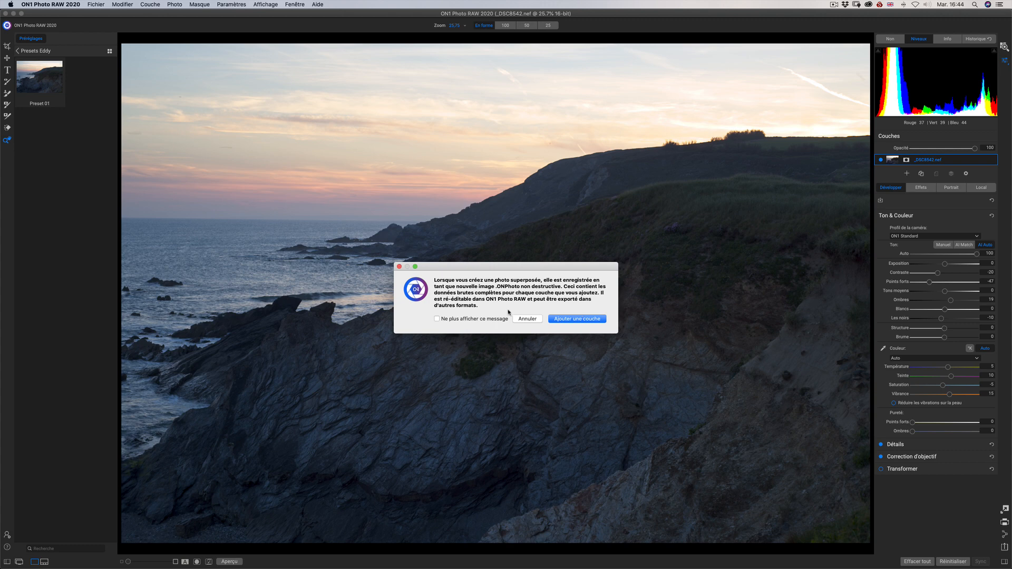
click(585, 319)
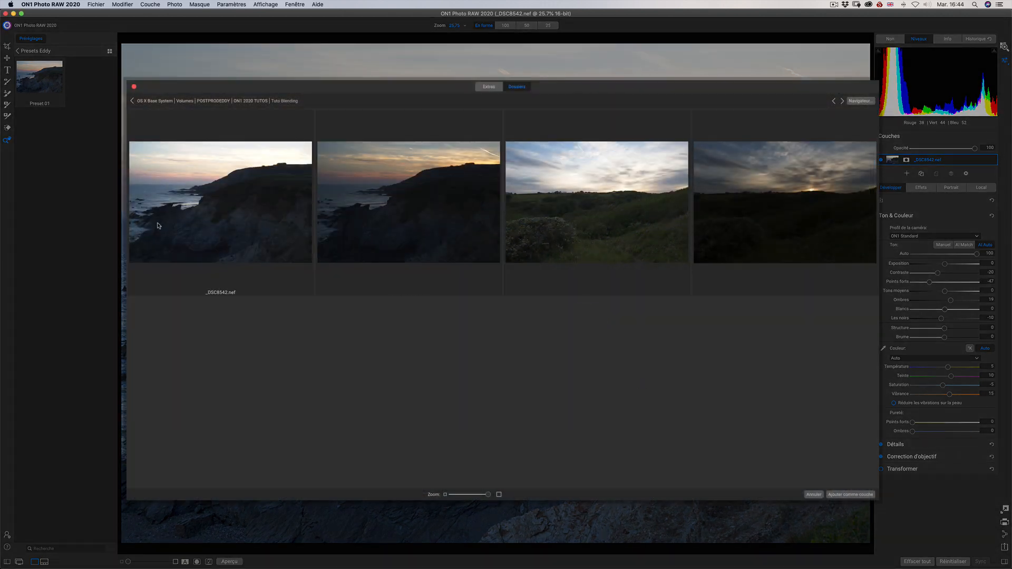
click(402, 197)
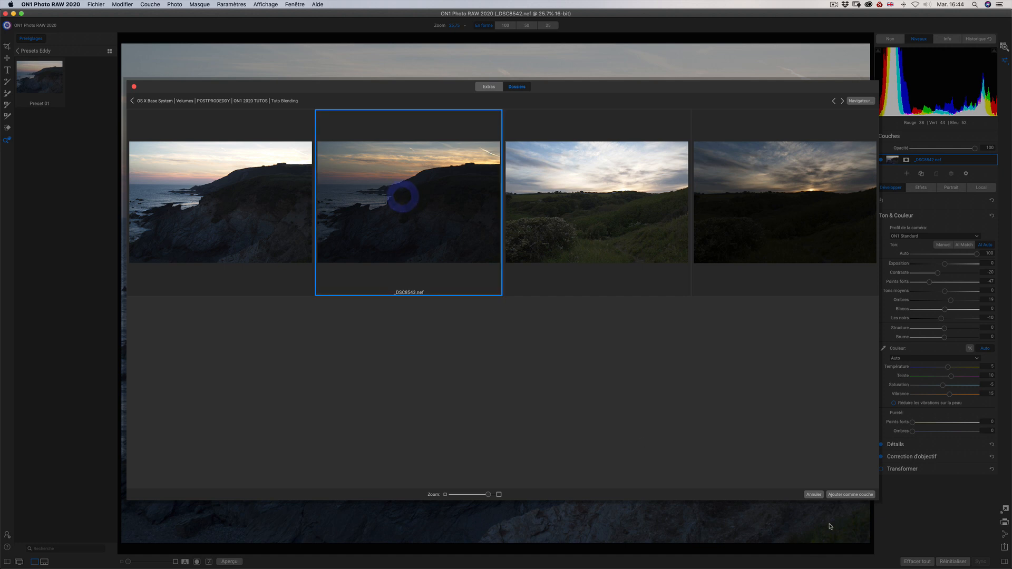
click(849, 495)
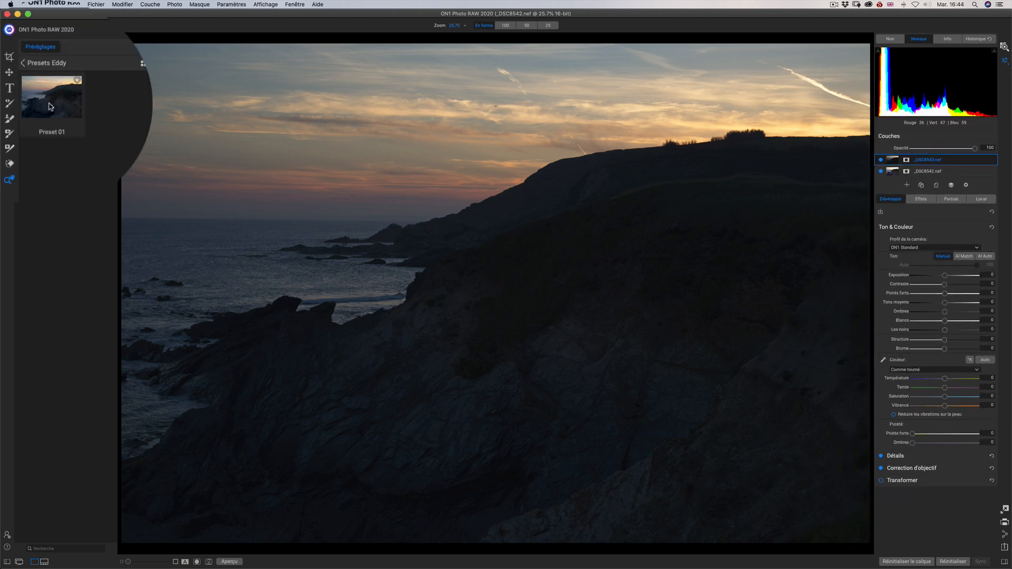
click(38, 83)
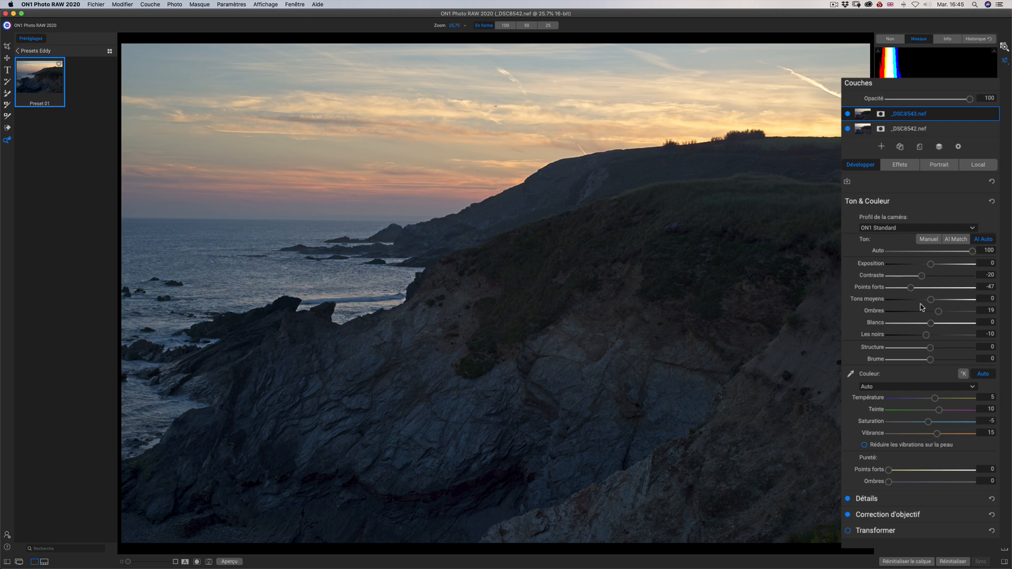
Step: Reset the _DSC8543.nef layer's exposure, contrast, highlights, midtones, shadows, whites and blacks to 0
double_click(871, 266)
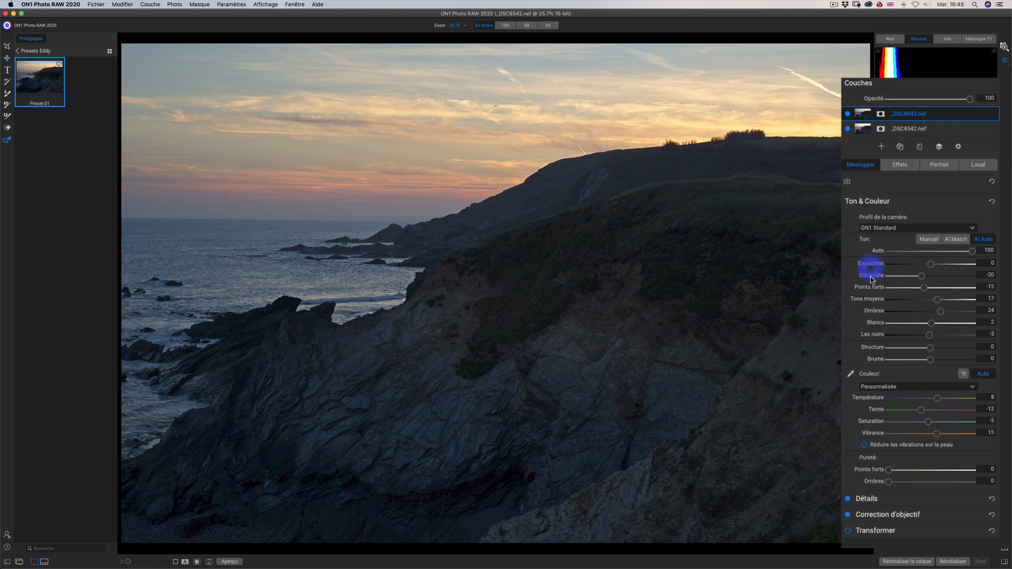
double_click(872, 277)
double_click(871, 289)
double_click(871, 299)
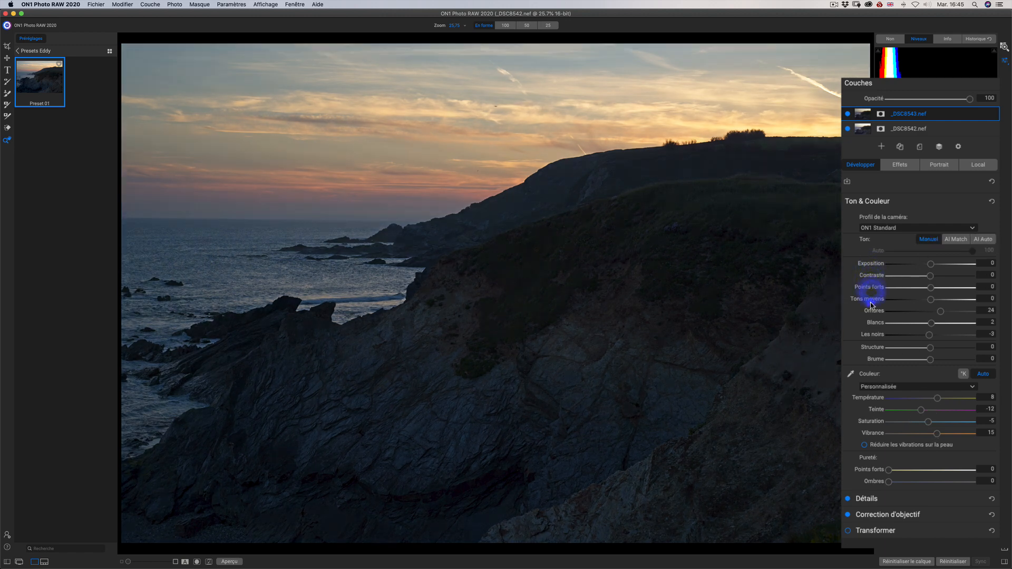
double_click(873, 311)
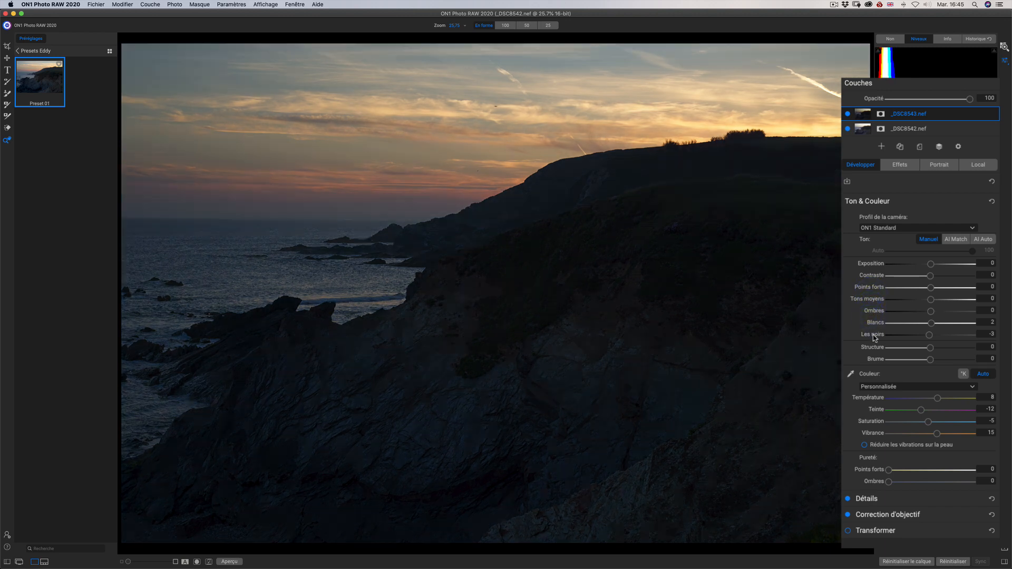
double_click(873, 335)
double_click(876, 324)
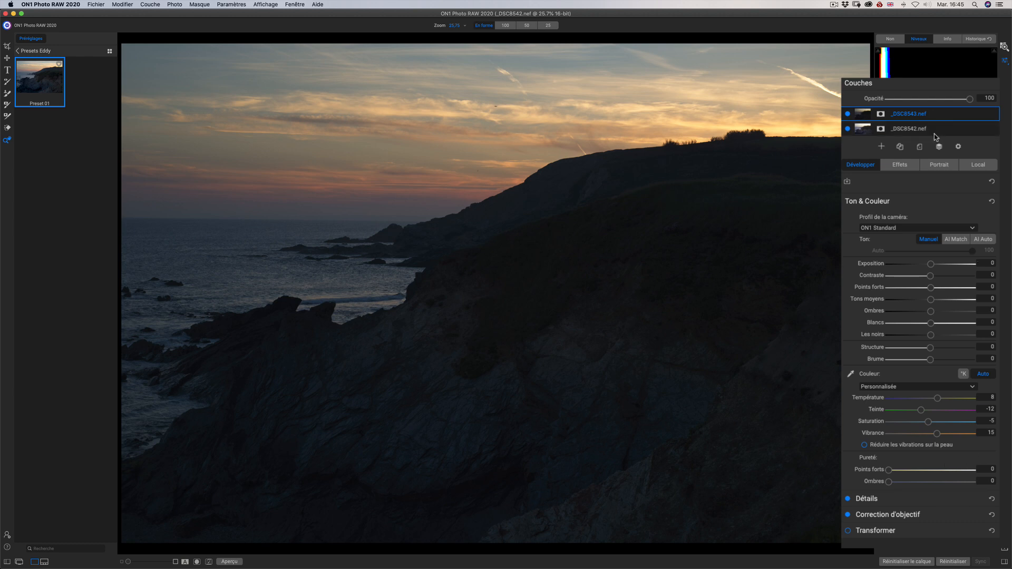
Step: Hide and show the _DSC8543.nef layer, try its opacity at 51, and restore the opacity to 100
click(848, 113)
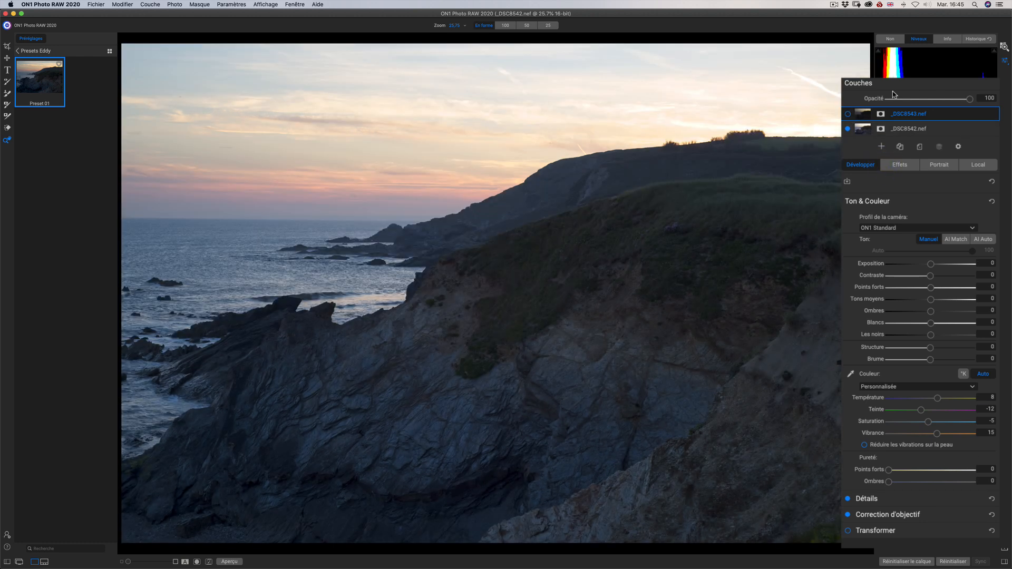
click(847, 113)
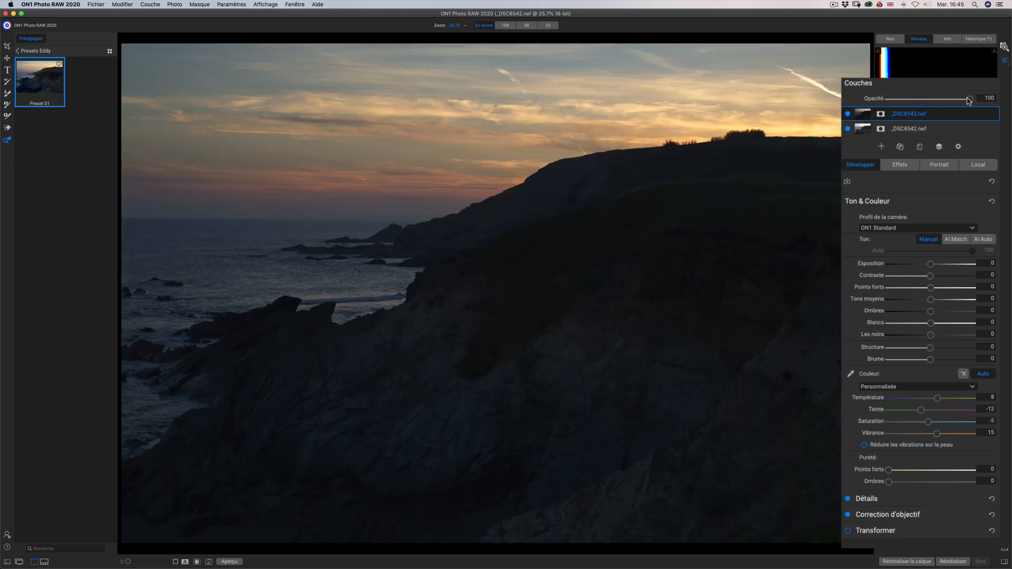
drag(972, 102, 930, 101)
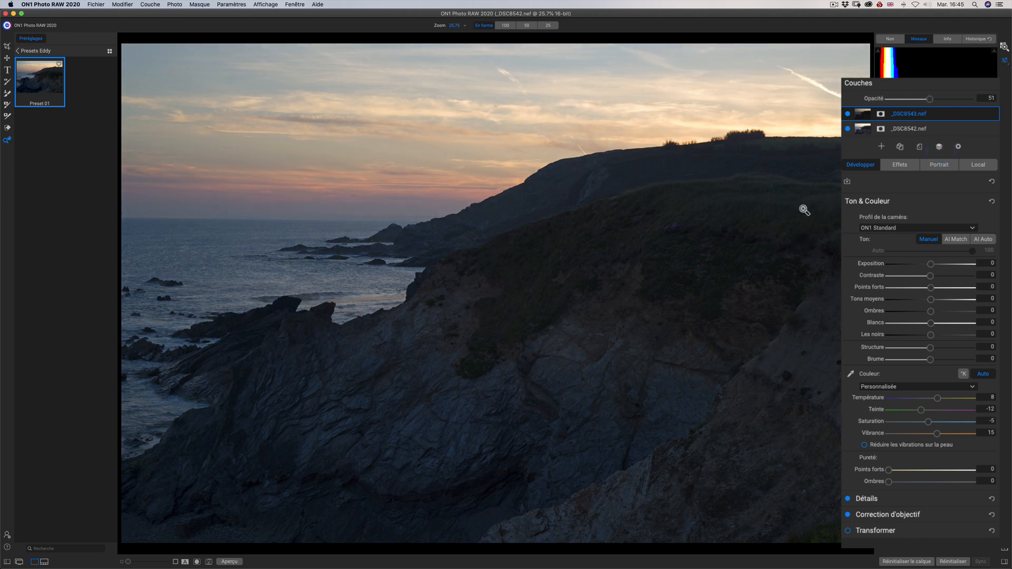
click(868, 114)
drag(930, 98, 970, 99)
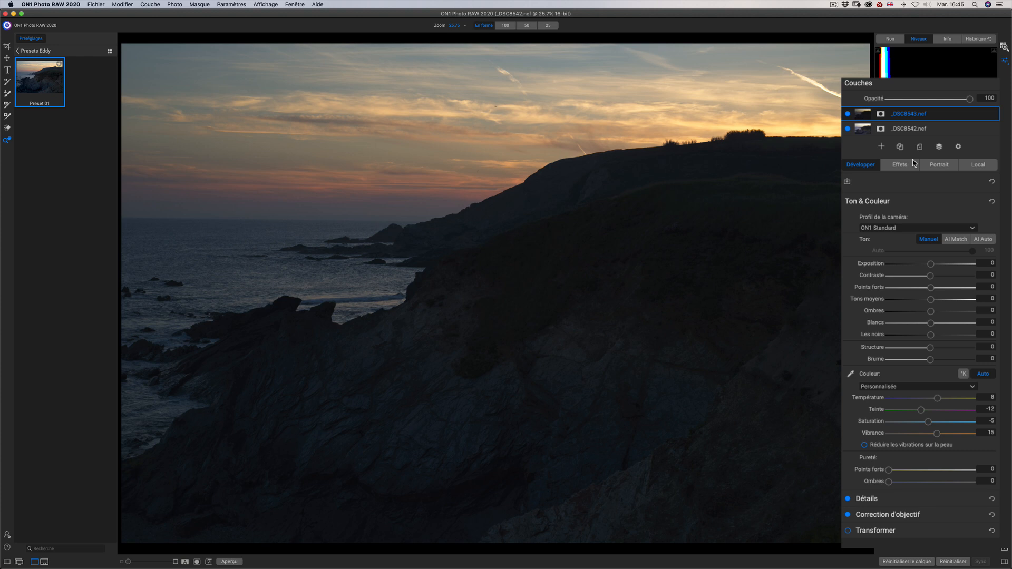
Step: Compare the skies of the two exposures by repeatedly hiding and showing the _DSC8543.nef layer
click(847, 114)
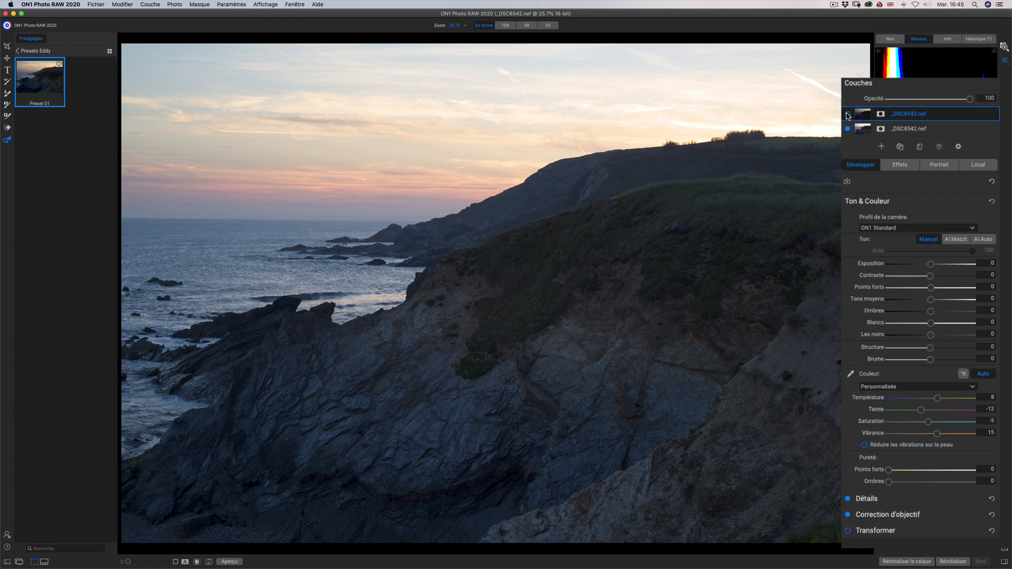
click(847, 115)
click(847, 114)
click(848, 114)
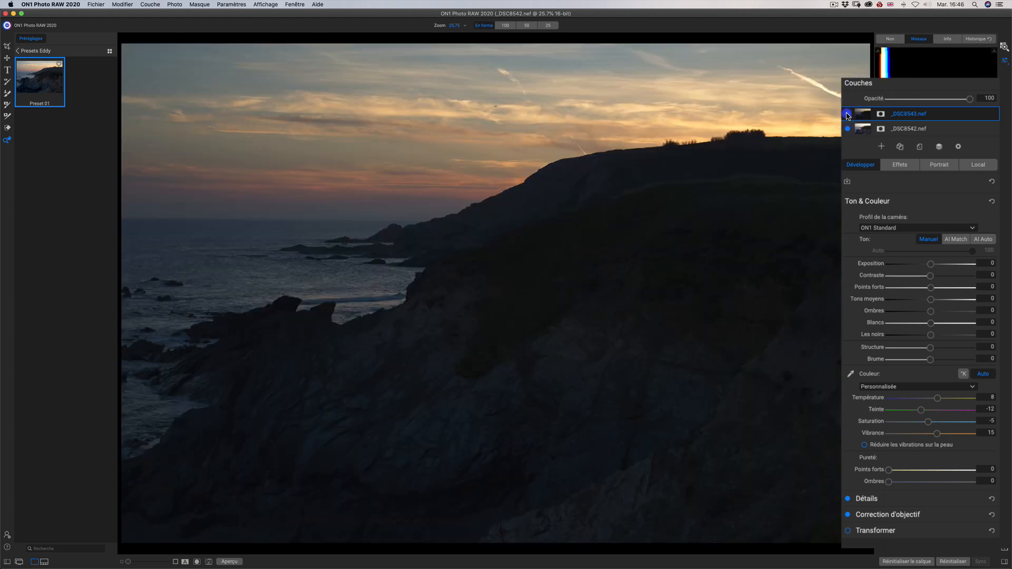
click(848, 115)
click(848, 114)
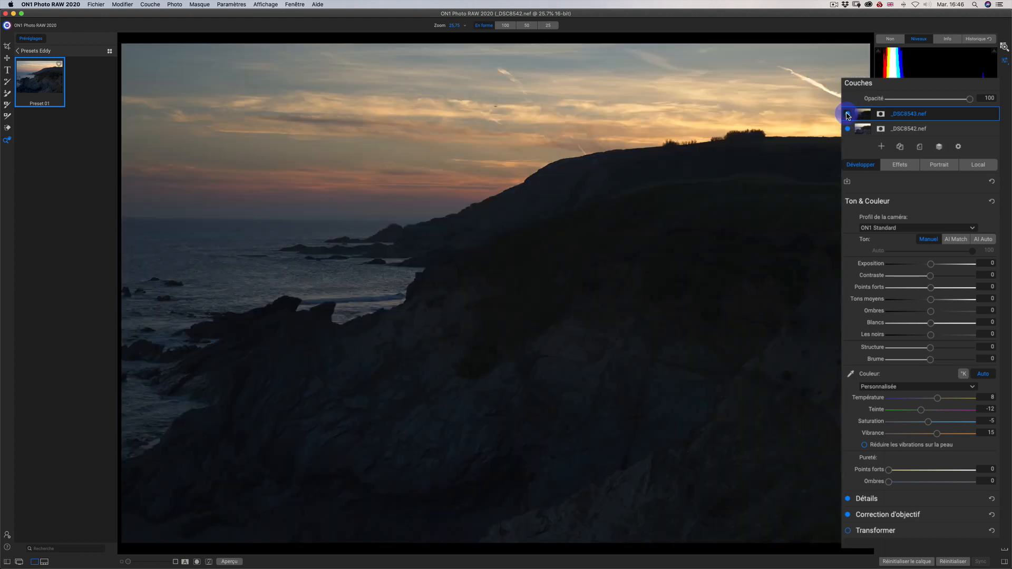
click(848, 115)
click(847, 114)
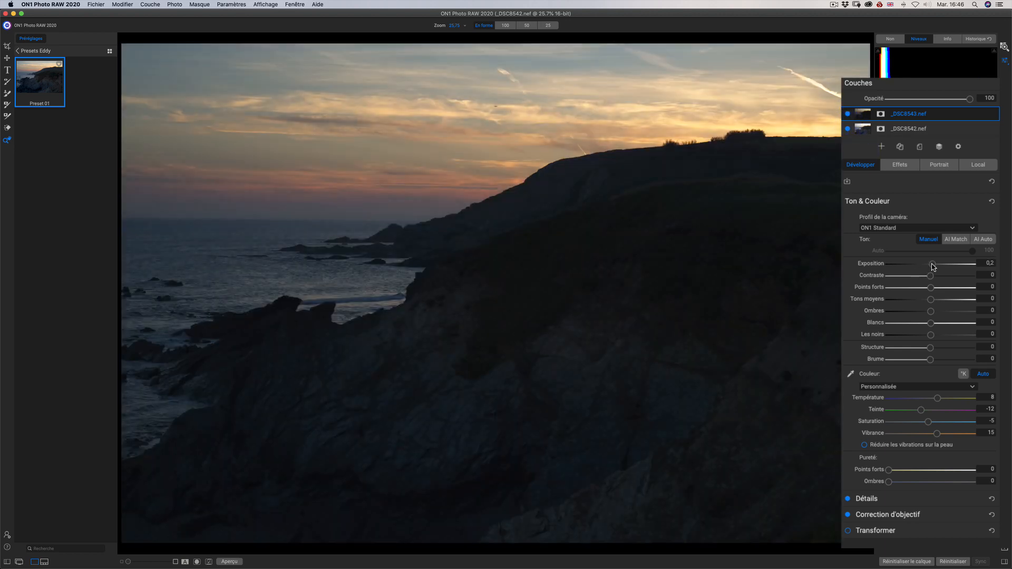
Step: Raise the _DSC8543.nef layer's exposure to 1, toggling its visibility to compare it with the layer below
drag(933, 267, 936, 266)
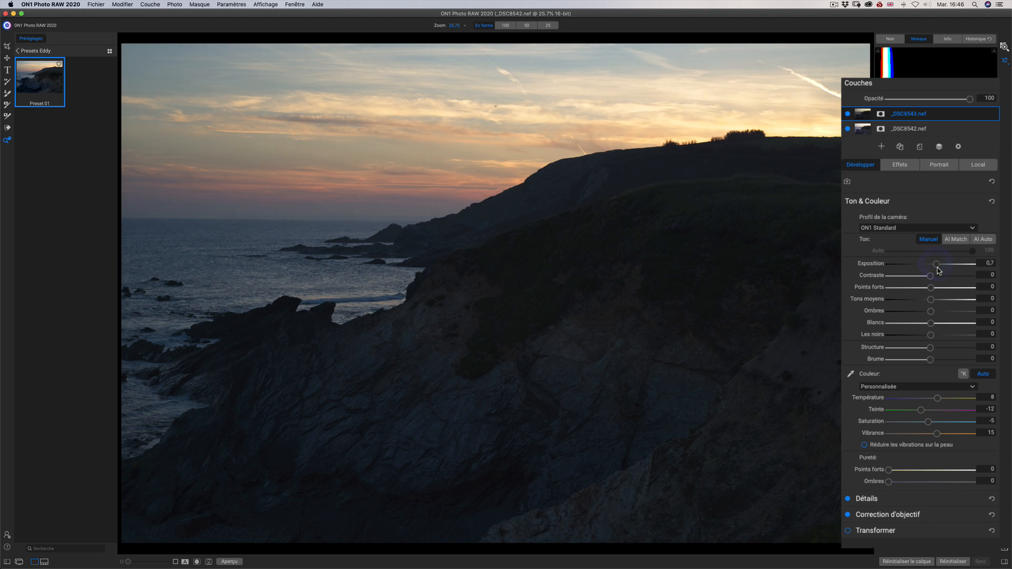
click(848, 114)
click(849, 114)
click(848, 115)
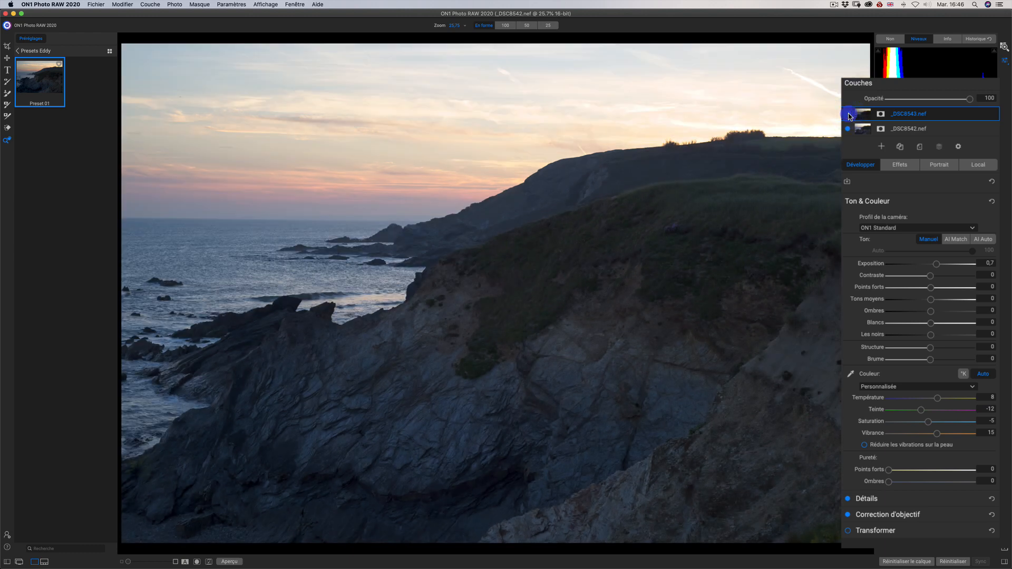
click(848, 114)
click(848, 114)
click(848, 115)
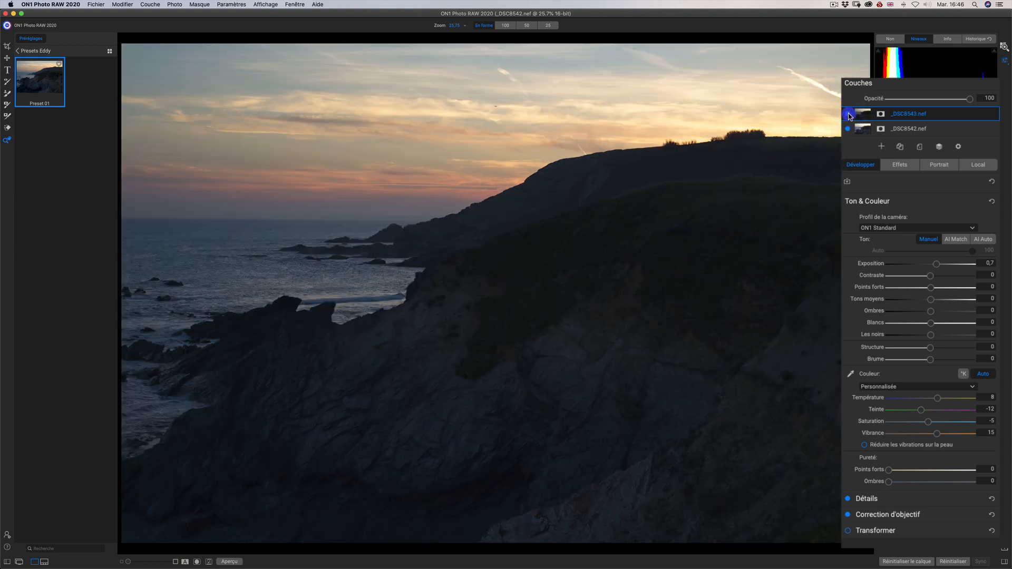
click(849, 114)
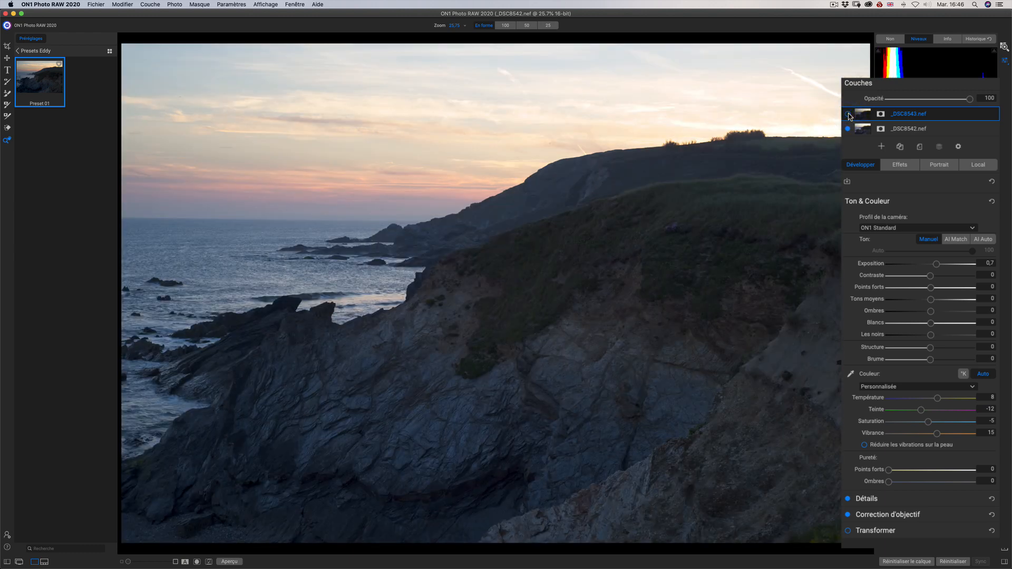
click(849, 114)
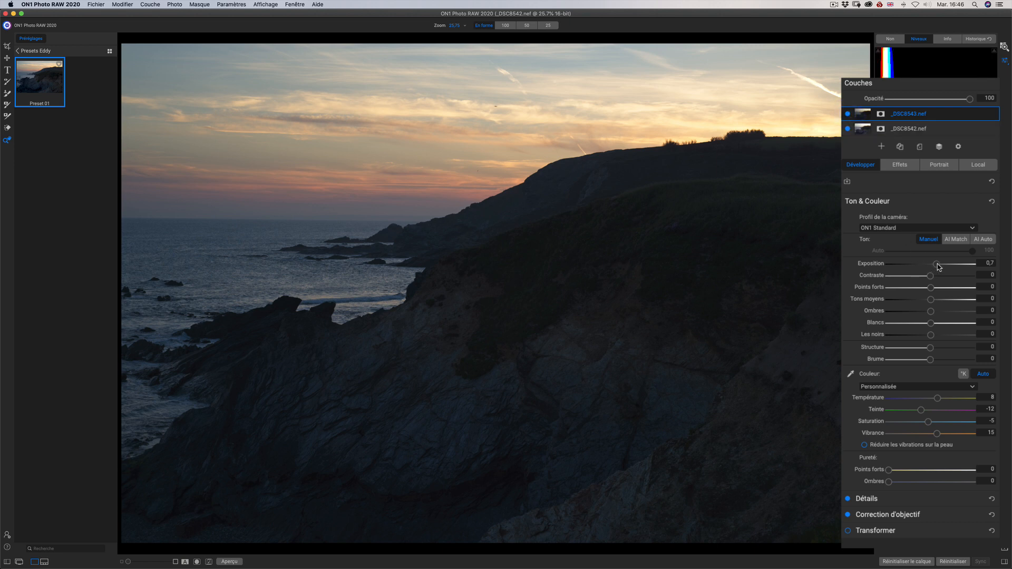
drag(938, 266, 939, 267)
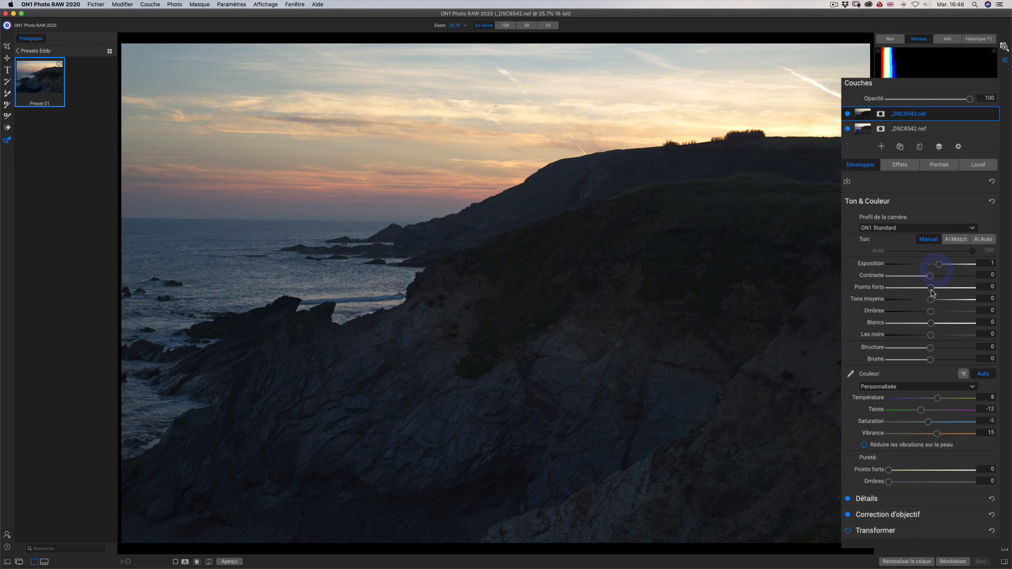
Step: Set the _DSC8543.nef layer's highlights to -48, midtones to -44 and shadows to 7
mouse_move(927, 292)
mouse_down()
mouse_move(904, 299)
mouse_move(938, 297)
mouse_move(913, 296)
mouse_up()
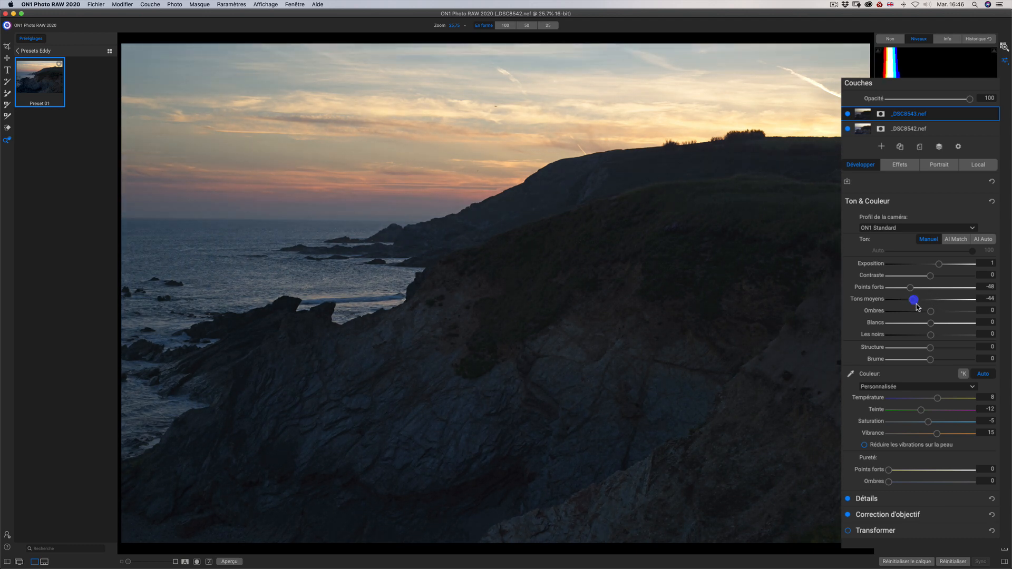
drag(931, 312, 934, 312)
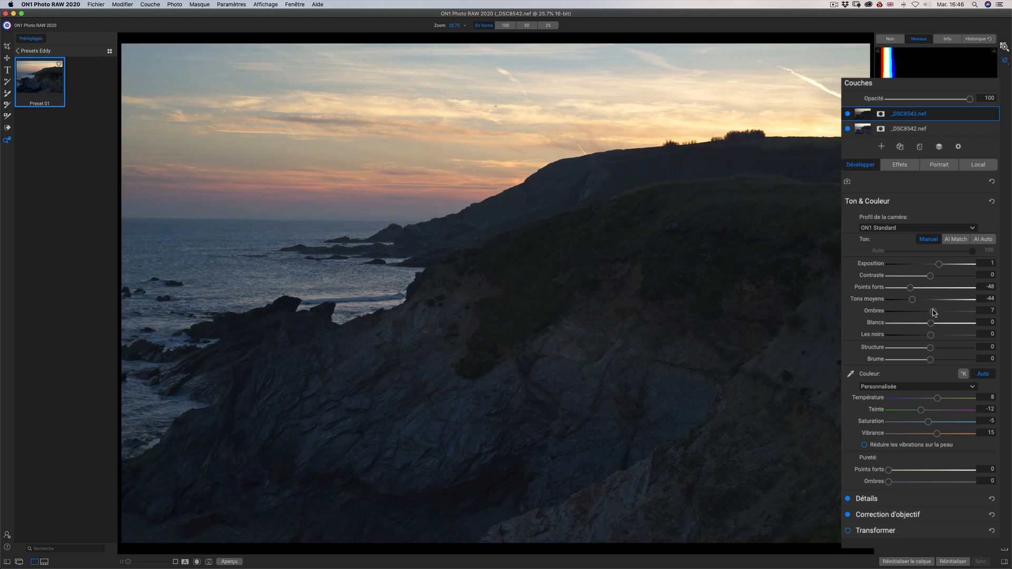
click(933, 312)
Step: Repeatedly hide and show the _DSC8543.nef layer to compare its developed sky and sea with the layer below
click(848, 113)
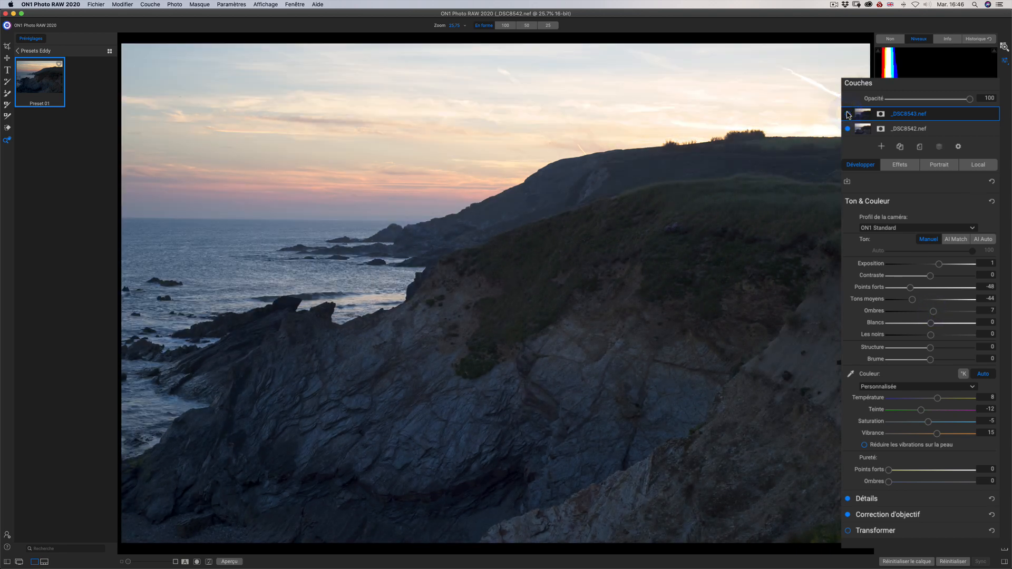
click(847, 113)
click(848, 114)
click(848, 114)
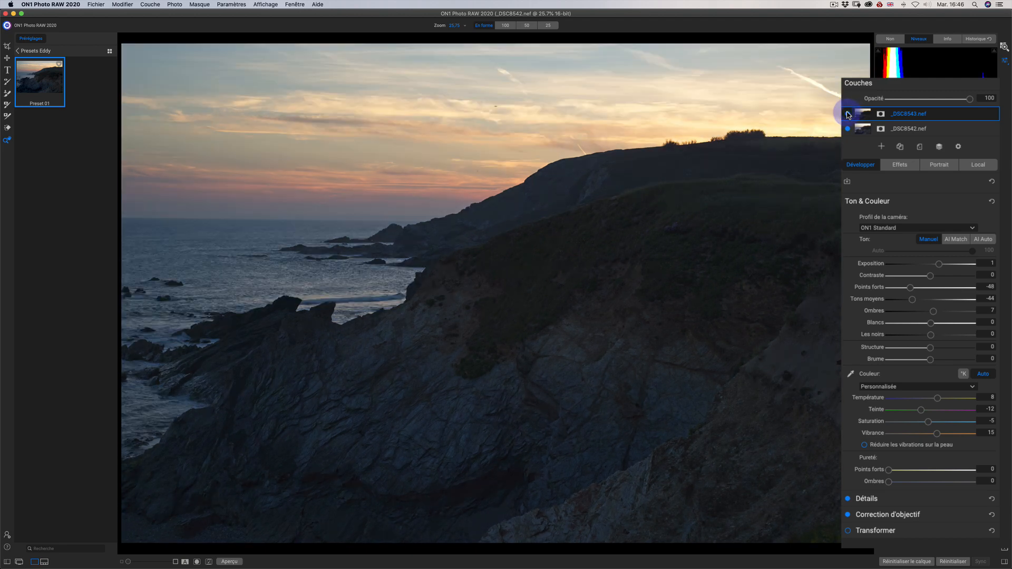
click(848, 114)
click(848, 114)
click(848, 114)
click(848, 114)
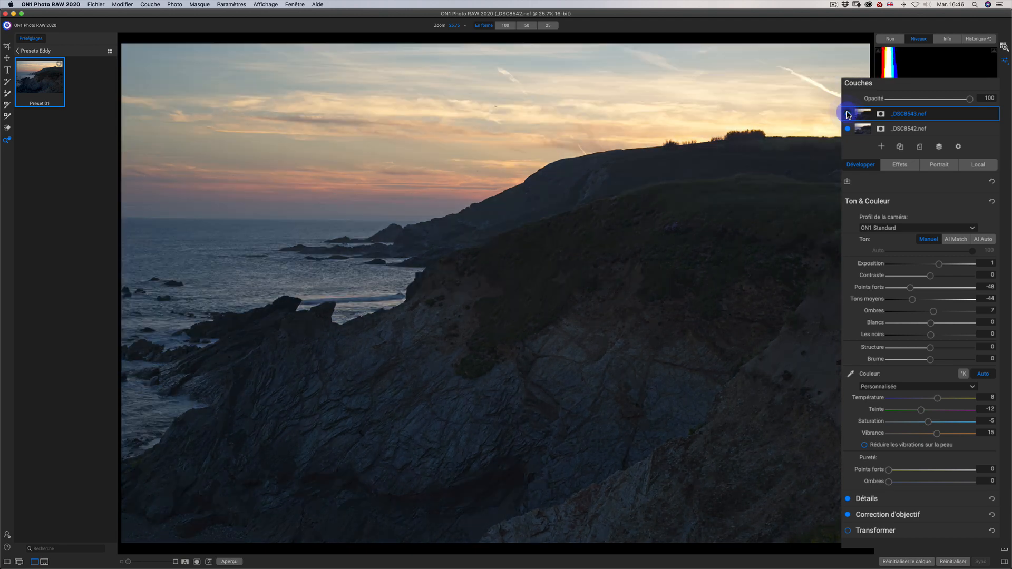
click(848, 114)
click(848, 114)
Step: Open the _DSC8543.nef layer's mask and invert it to black, switching between white and black to compare the two exposures
click(881, 114)
scroll(870, 140, down, 1)
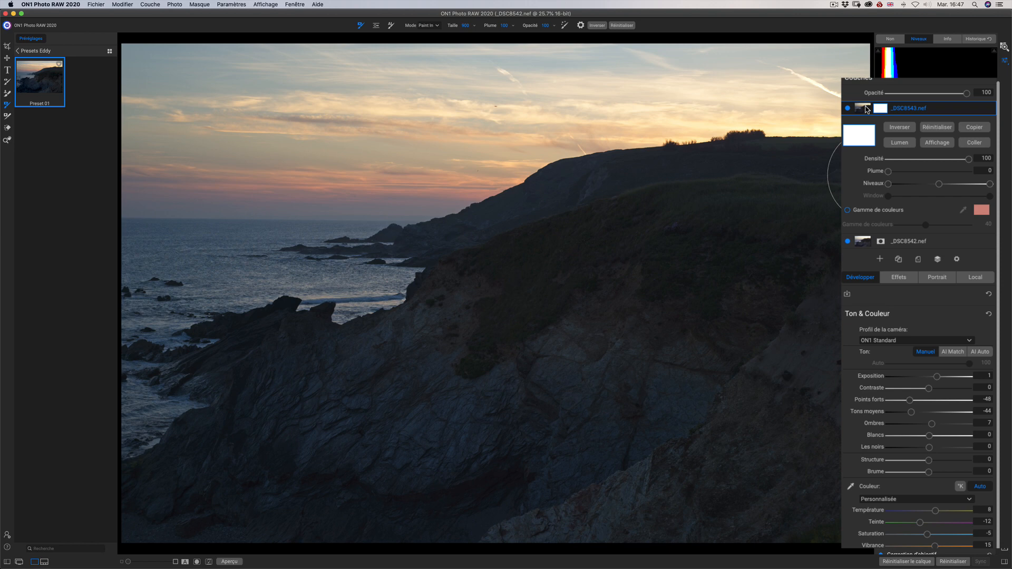
click(899, 128)
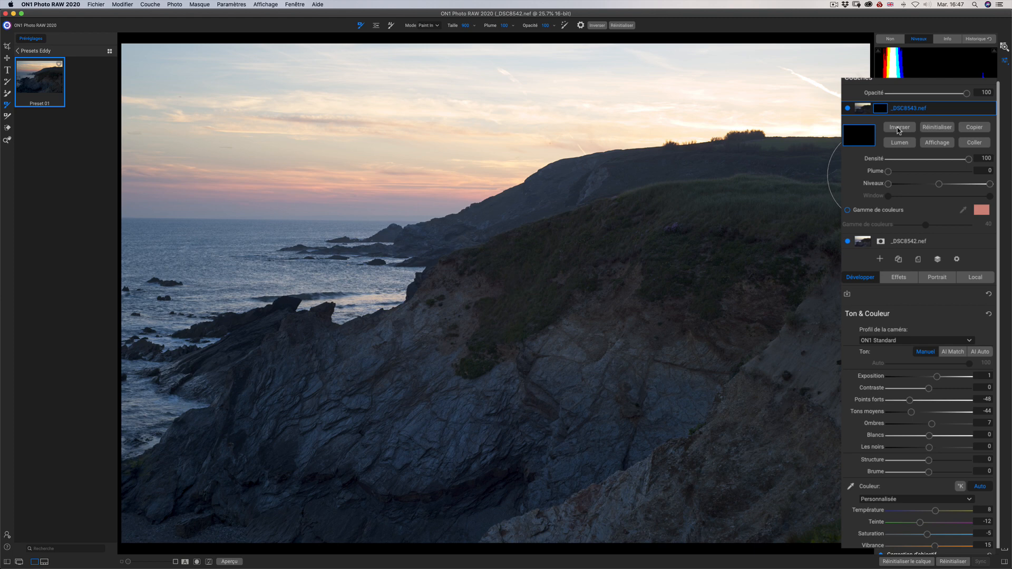
click(899, 128)
click(899, 128)
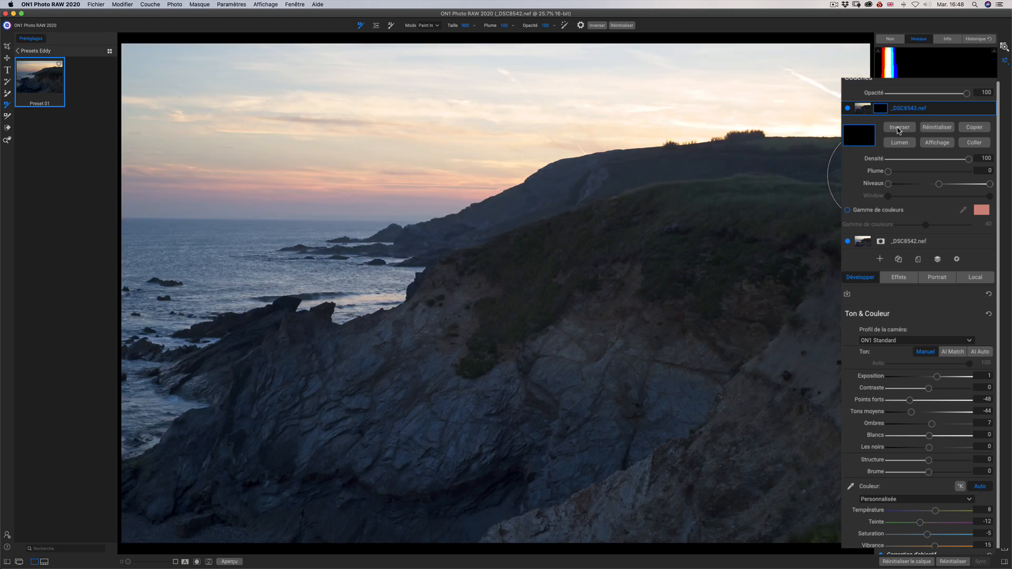